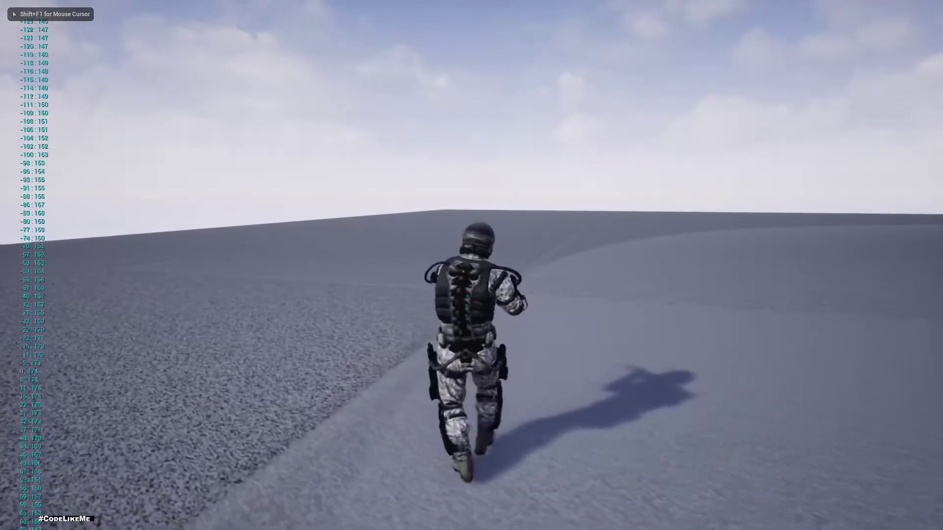
Test the soldier's forward and sideways movement in the running game and return to the full level editor
key("w")
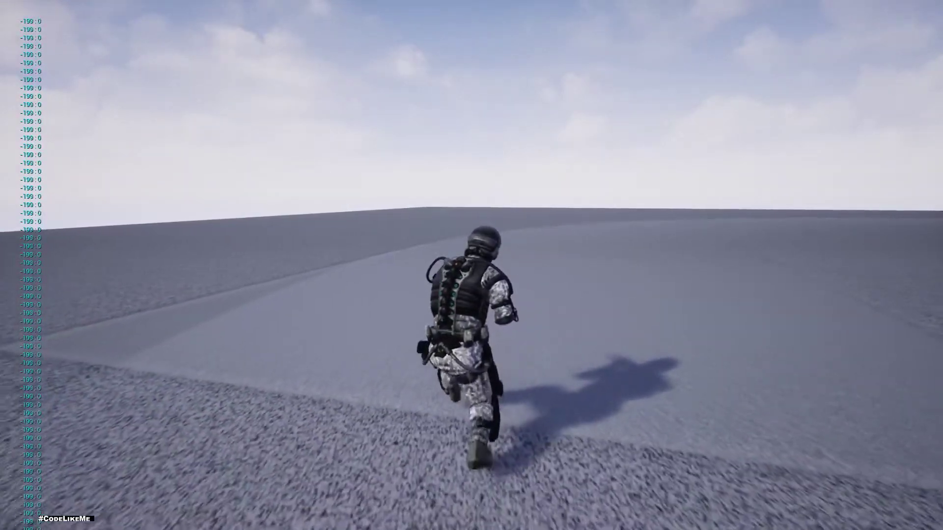
key("d")
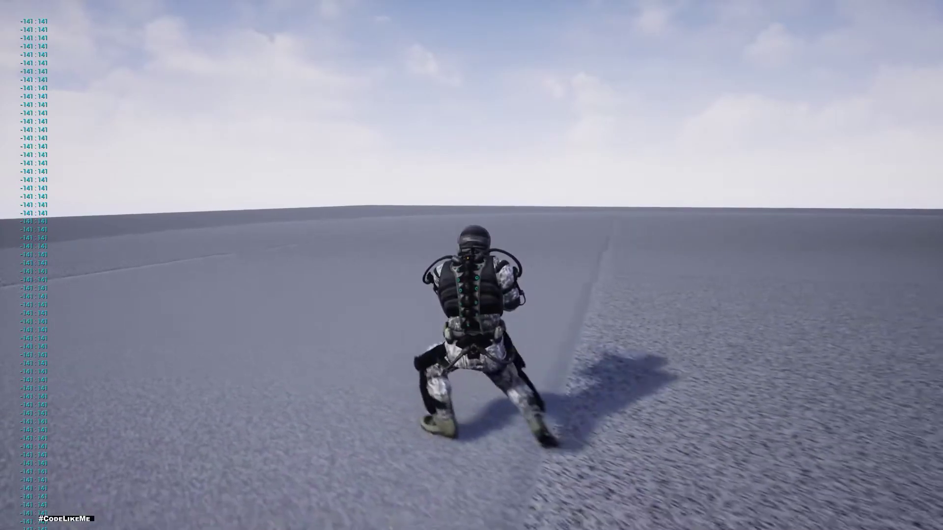
key("Escape")
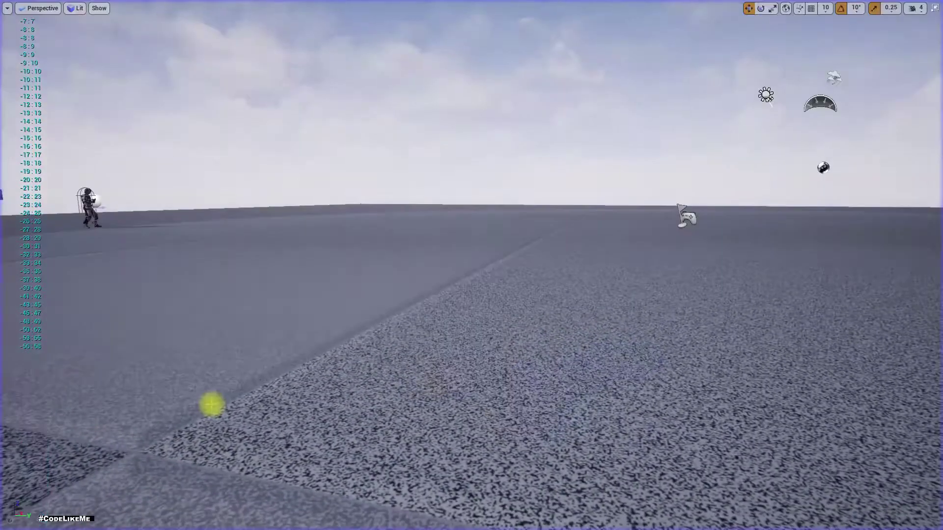
right_click_drag(216, 406, 197, 401)
key("F11")
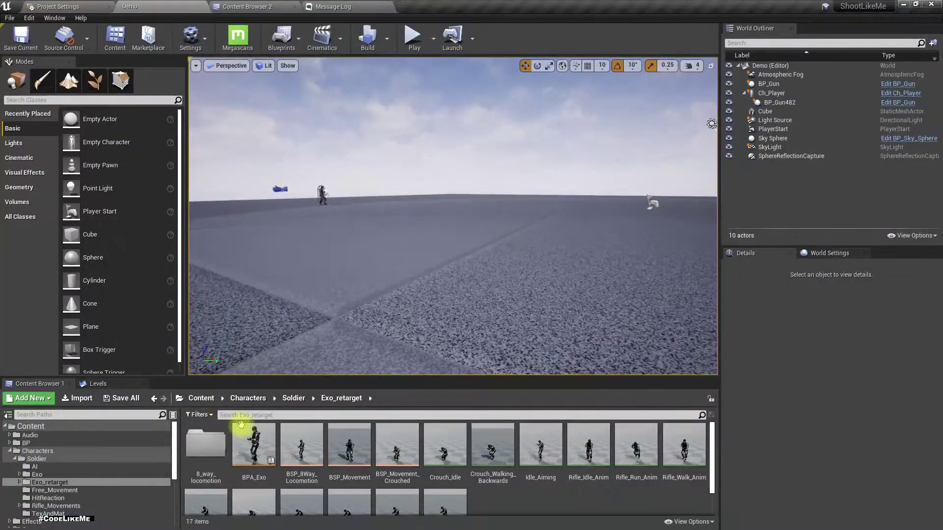
Open the Characters/Soldier/Exo_retarget/8_way_locomotion folder in the second content browser
left_click(240, 7)
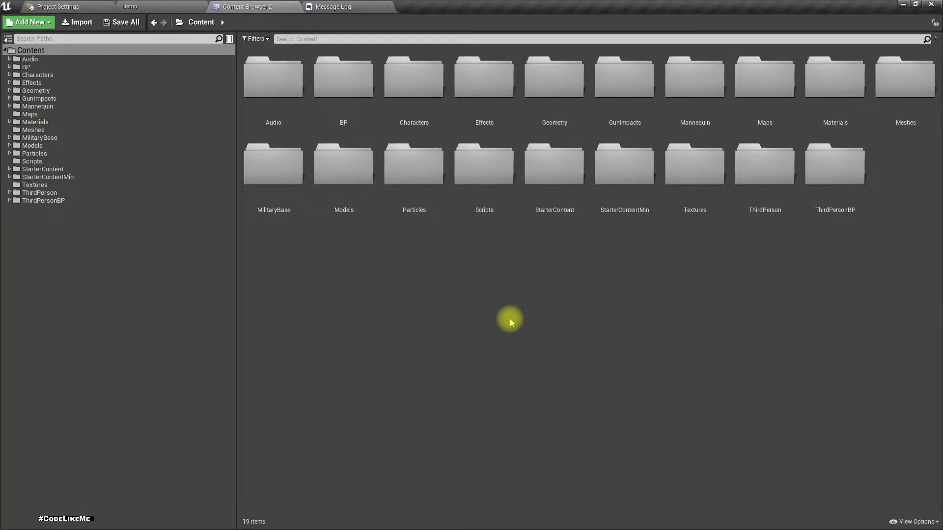
double_click(413, 87)
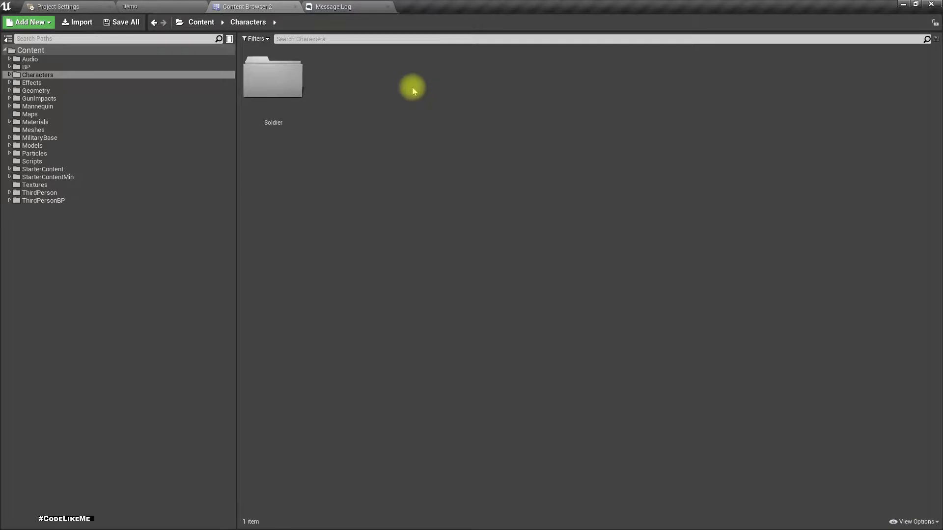
left_click(288, 74)
double_click(265, 70)
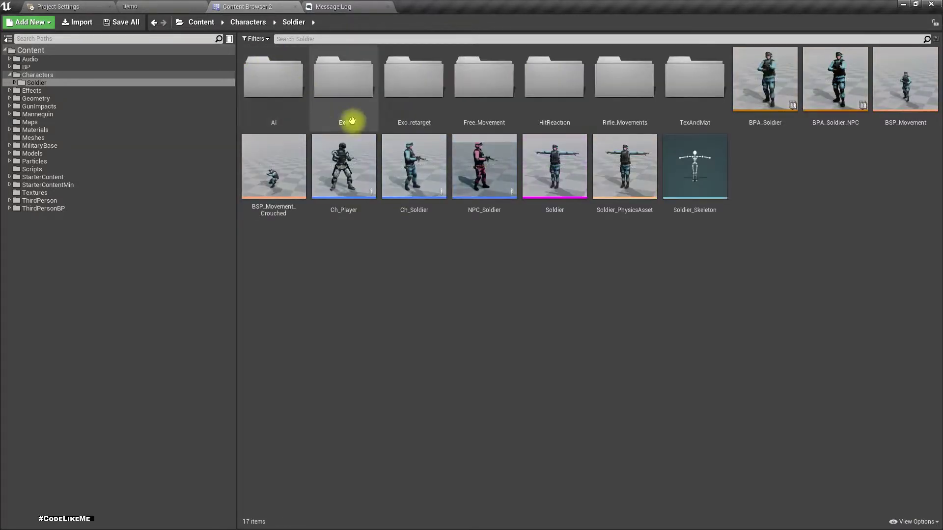
left_click(355, 90)
double_click(419, 89)
left_click(288, 84)
double_click(293, 86)
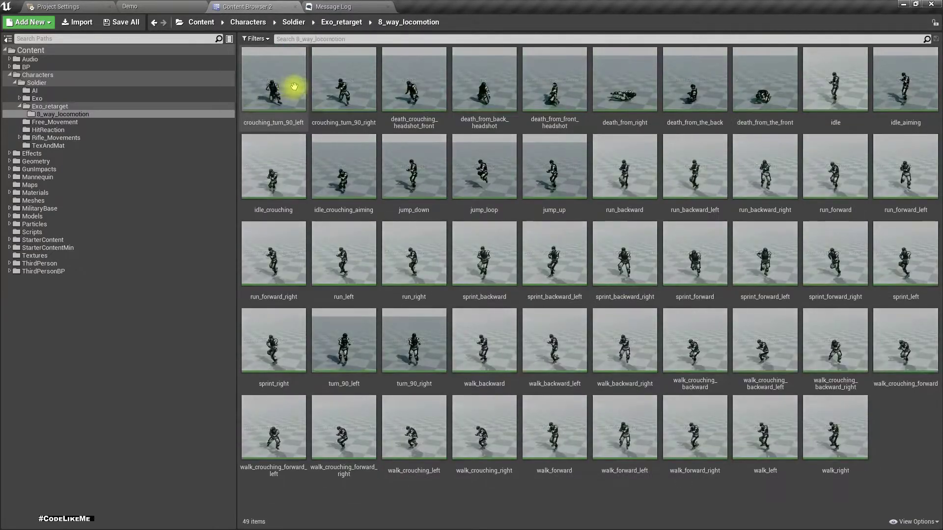
Filter the locomotion animations by "crouch" and open walk_crouching_backward_right with a close view of the character
mouse_move(761, 379)
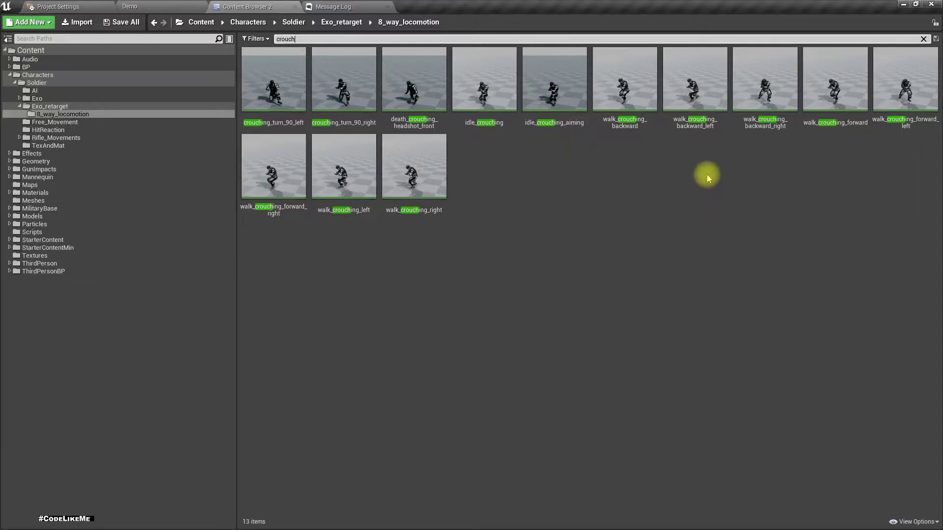
left_click(765, 88)
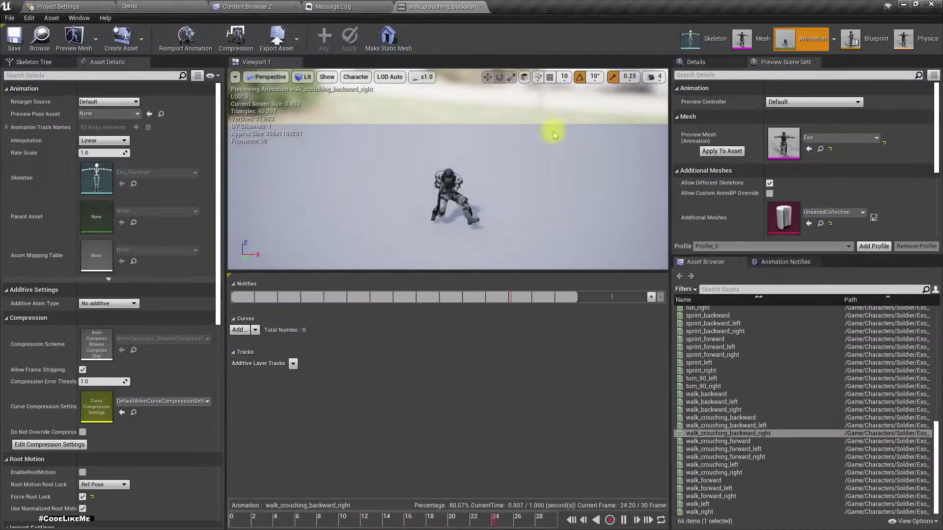
mouse_move(509, 202)
right_mouse_down()
mouse_move(509, 226)
mouse_move(491, 216)
mouse_move(510, 201)
right_mouse_up()
key("w")
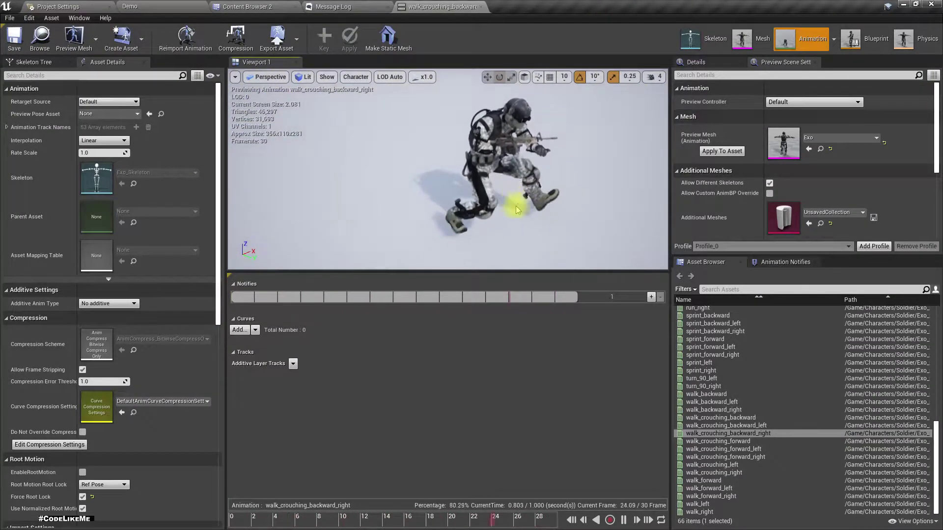
Scrub through the walk_crouching_backward_right frames from start to end and examine how the legs move across the loop
left_click_drag(472, 520, 521, 525)
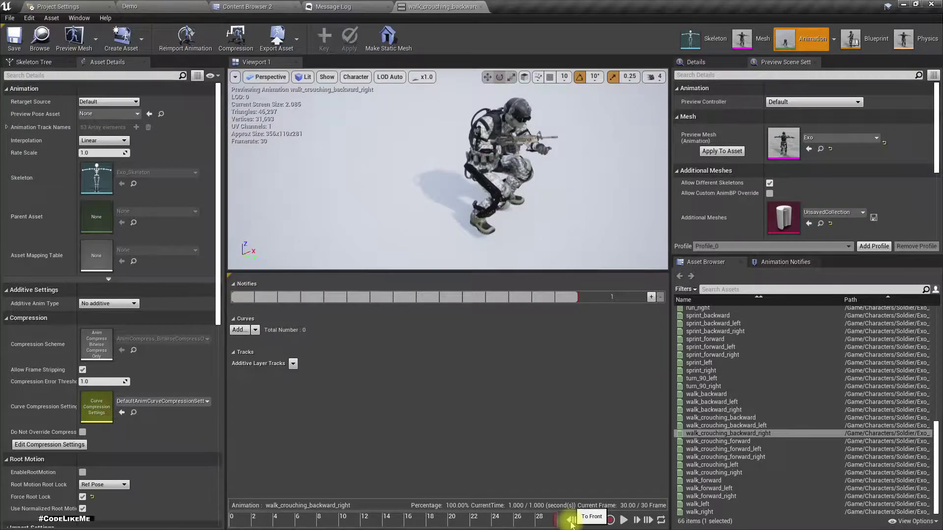
left_click(571, 521)
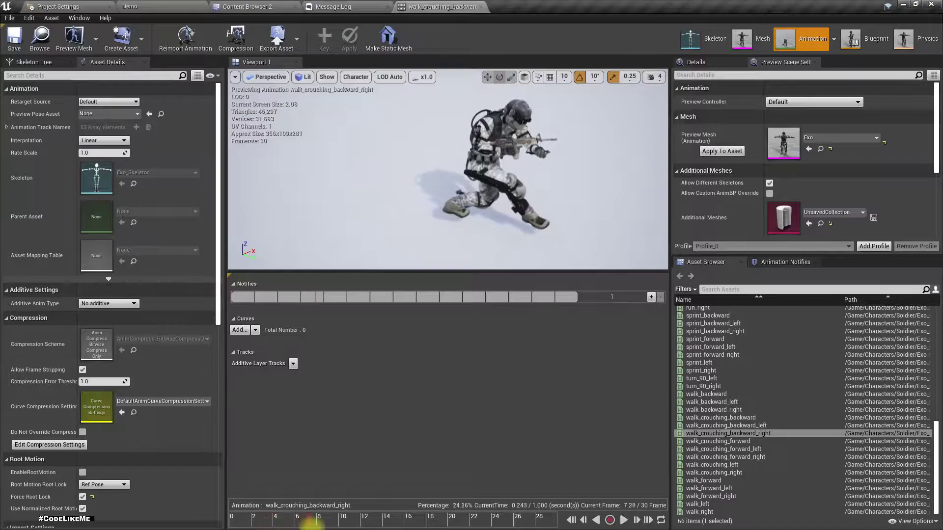
left_click_drag(398, 523, 479, 524)
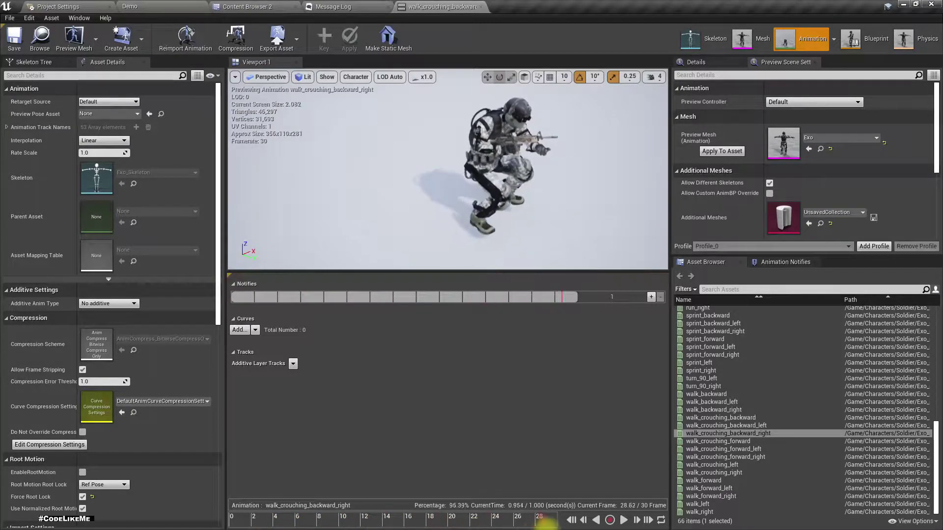
left_click_drag(324, 524, 434, 525)
left_click(623, 520)
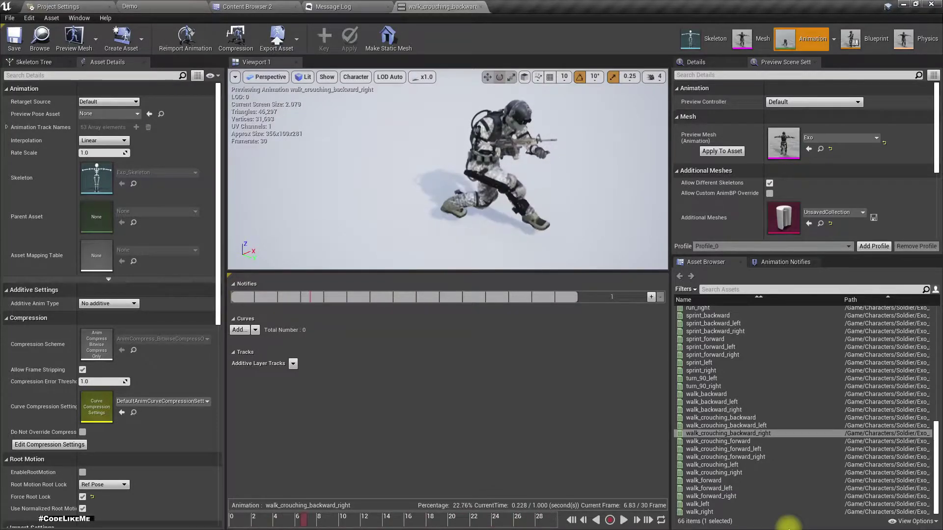
Preview the sprint_forward and run_forward animations and examine the running leg motion from the side for comparison
mouse_move(815, 475)
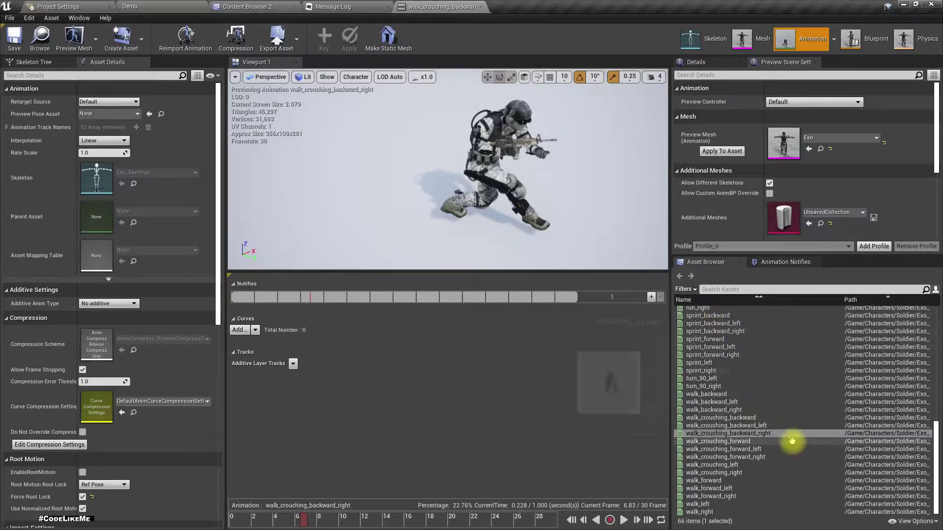
left_click(712, 339)
mouse_move(828, 399)
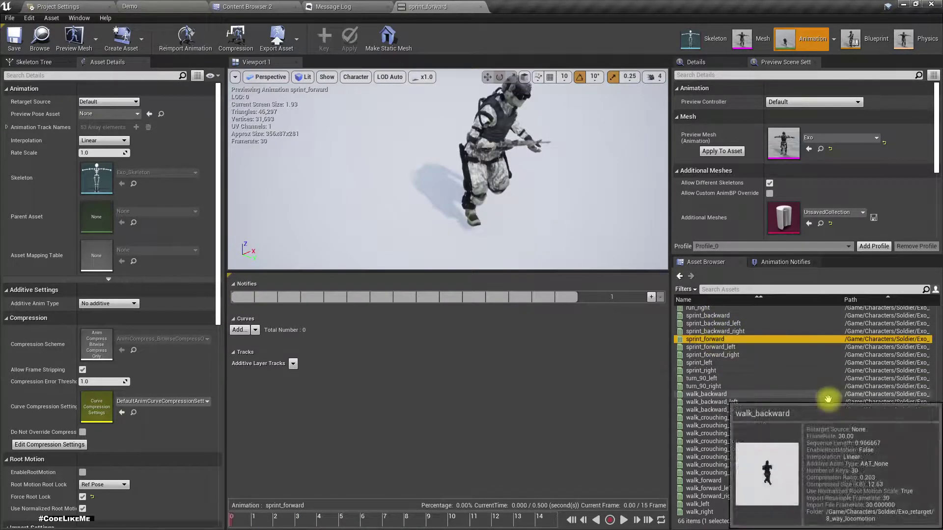
scroll(769, 432, "up", 2)
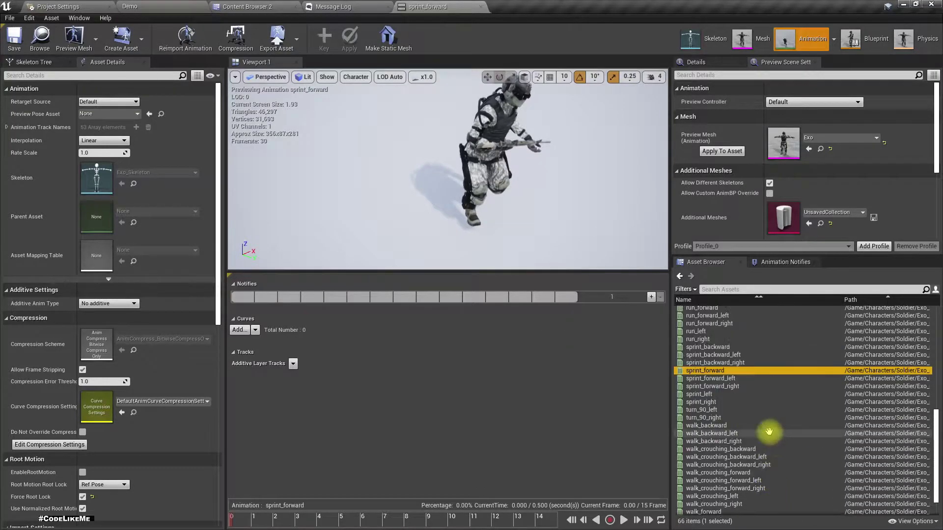
scroll(769, 432, "up", 1)
double_click(702, 331)
left_click(702, 324)
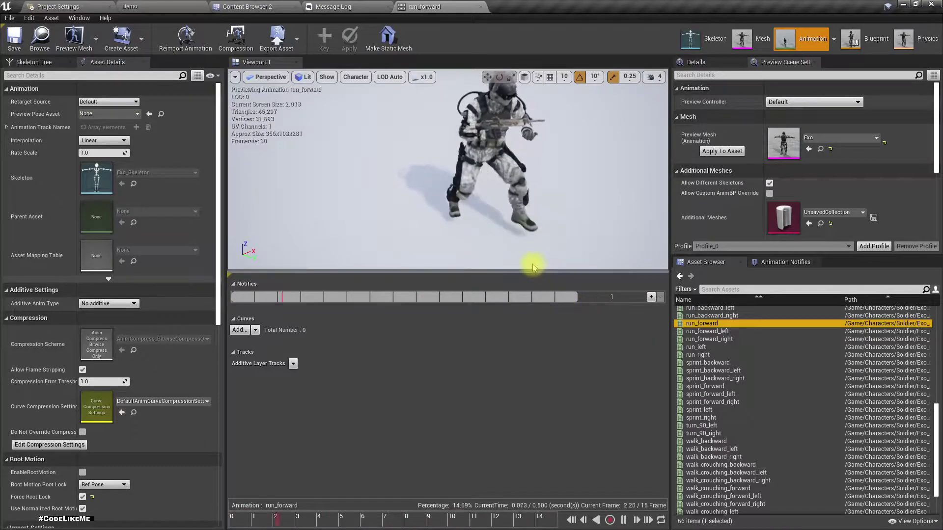
mouse_move(485, 206)
left_mouse_down("alt")
mouse_move(545, 206)
mouse_move(494, 214)
left_mouse_up("alt")
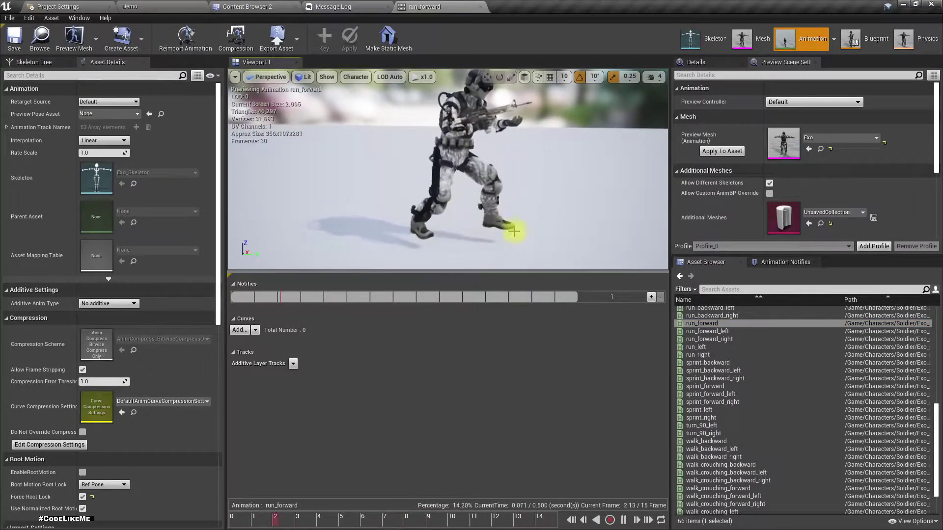
Reopen the walk_crouching_backward_right animation from the asset list
scroll(691, 436, "down", 2)
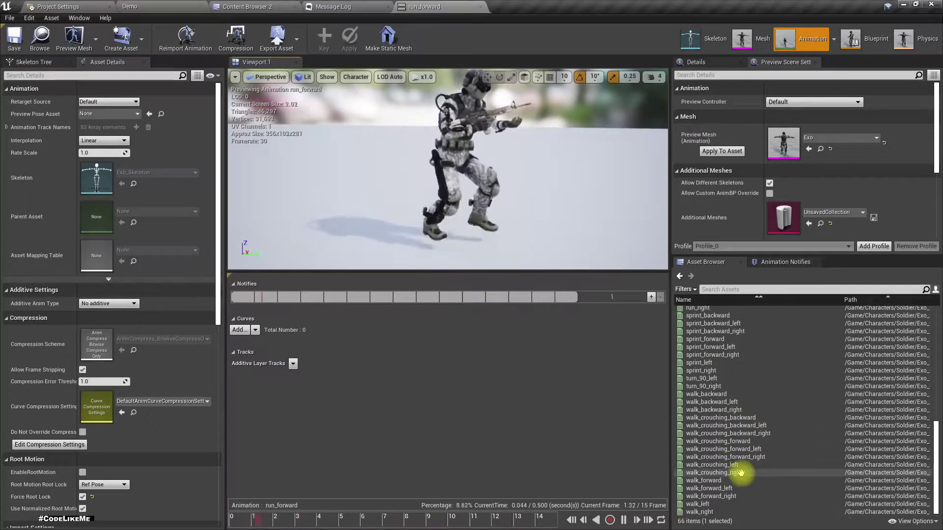
mouse_move(753, 450)
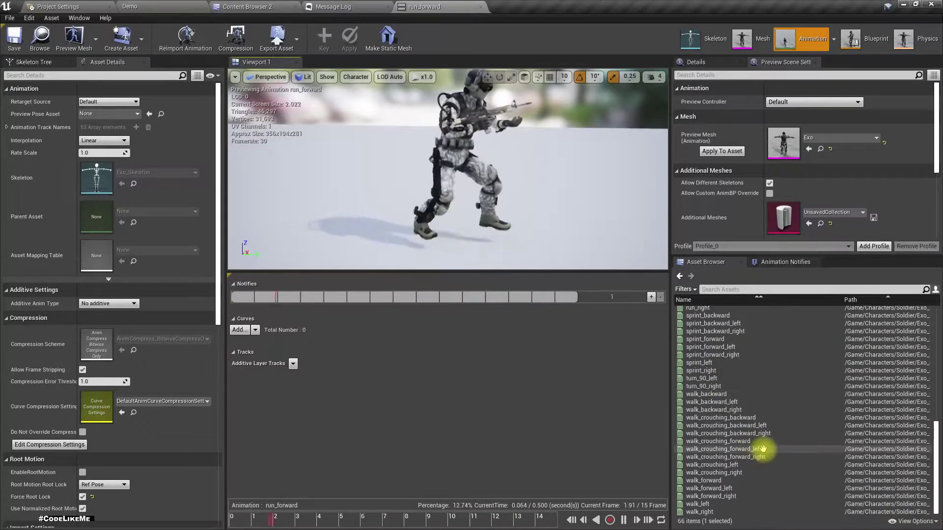
double_click(728, 433)
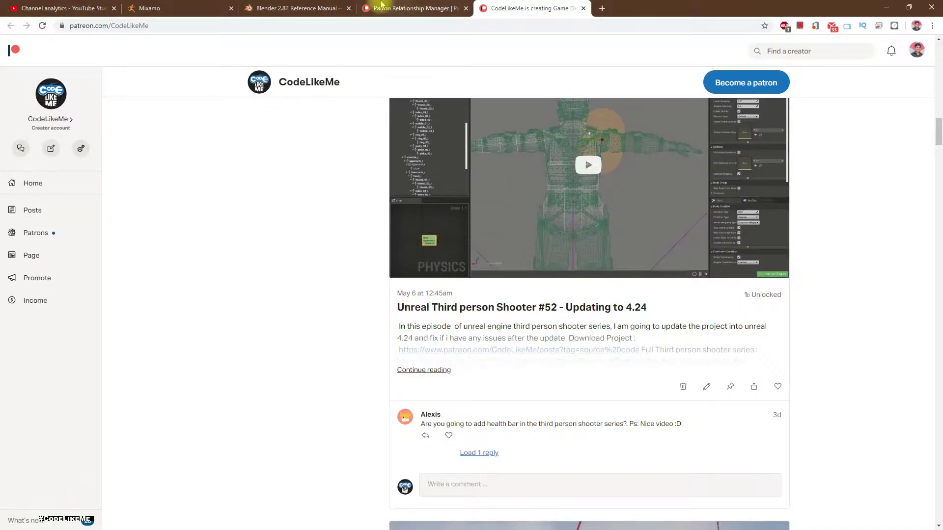
Switch to Mixamo in the web browser and search the animations for "crouching backward right"
left_click(208, 6)
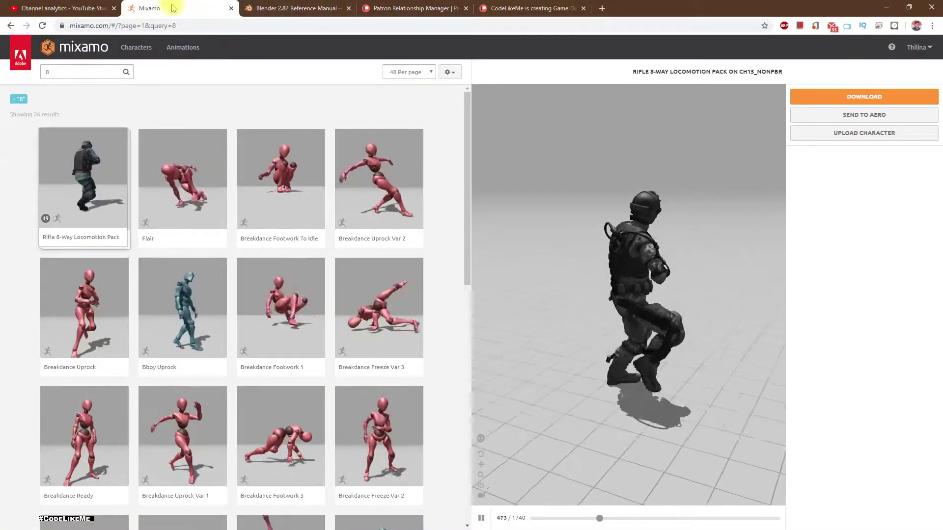
left_click(66, 75)
key("BackSpace")
type("cro")
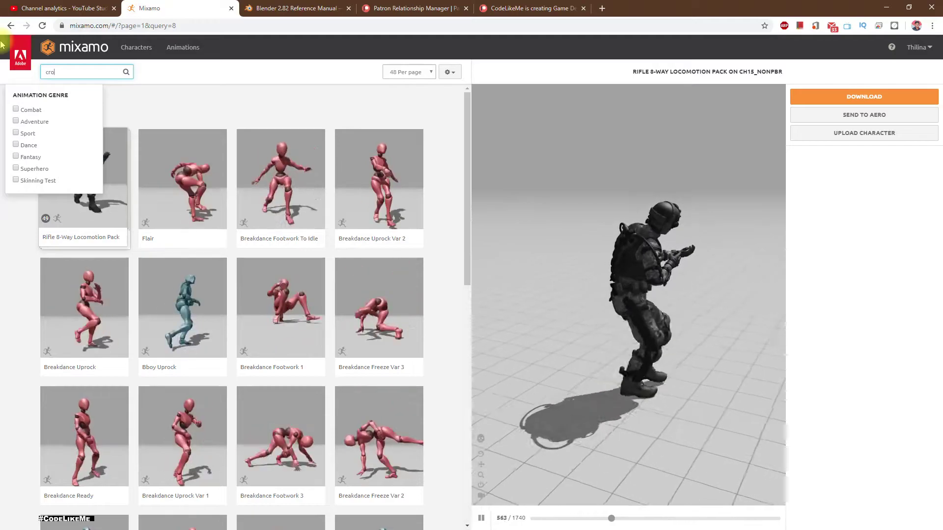
type("uching backwa")
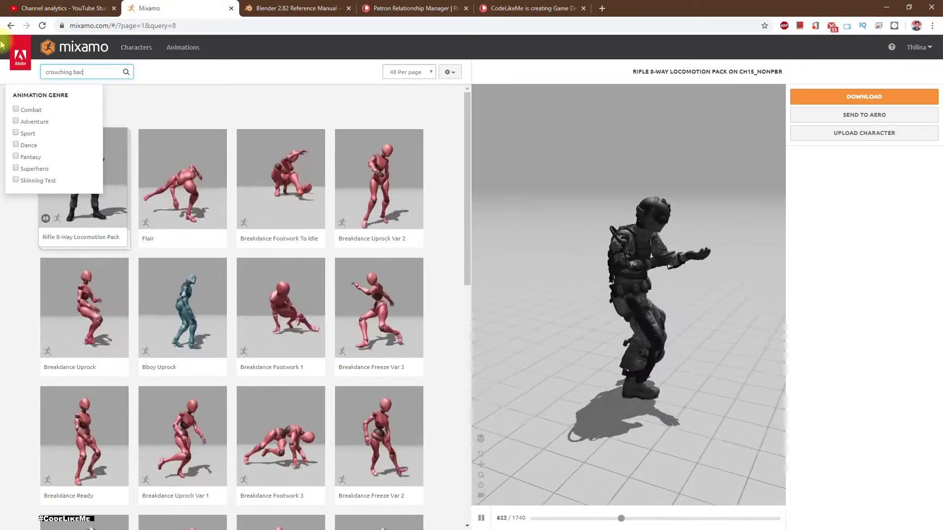
type("rd")
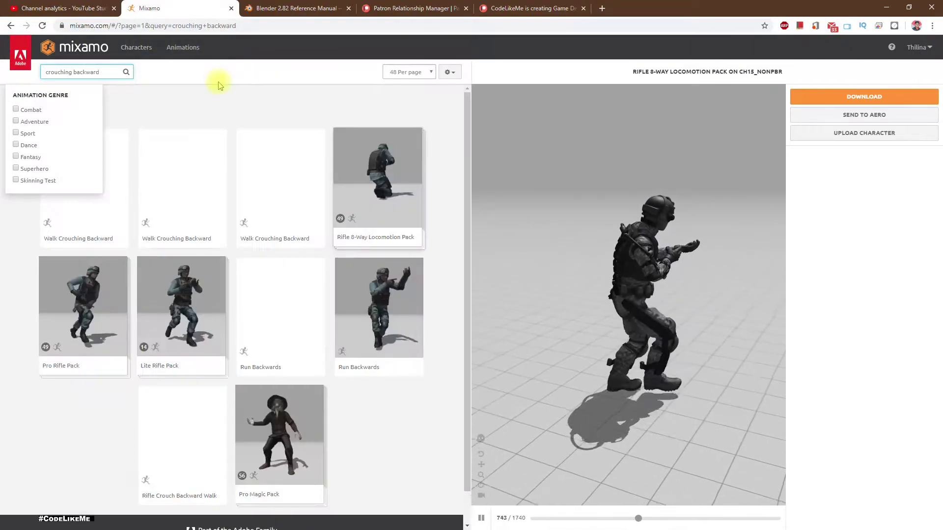
left_click(107, 77)
type("right")
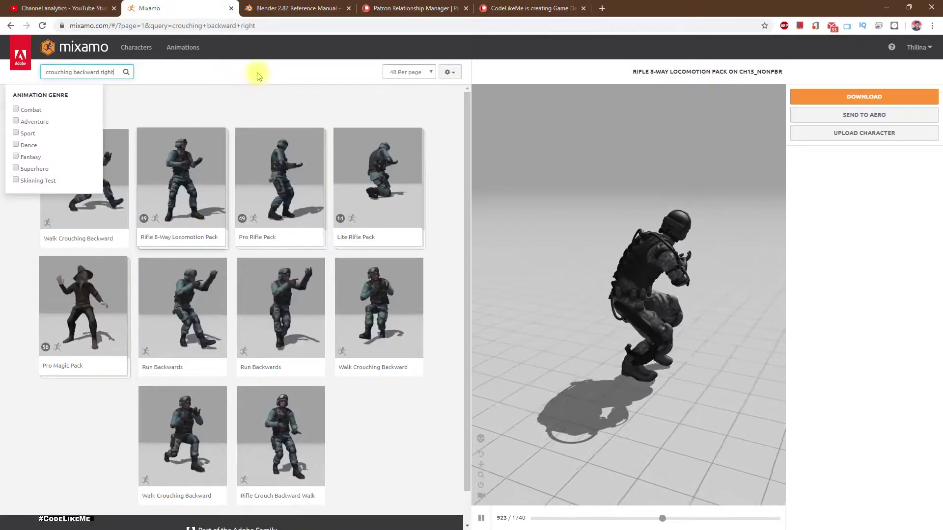
key("Return")
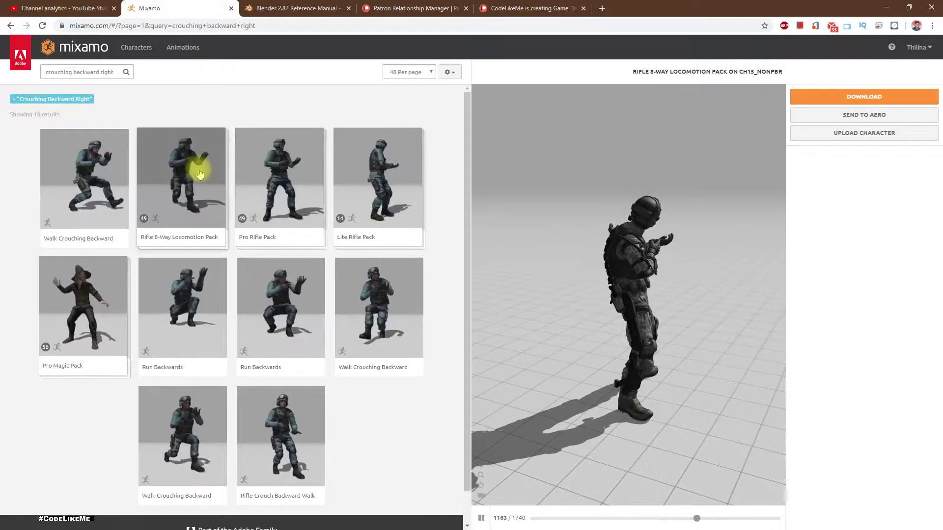
Preview the Walk Crouching Backward variants on the character and load Walk Crouching Backward Right
left_click(180, 449)
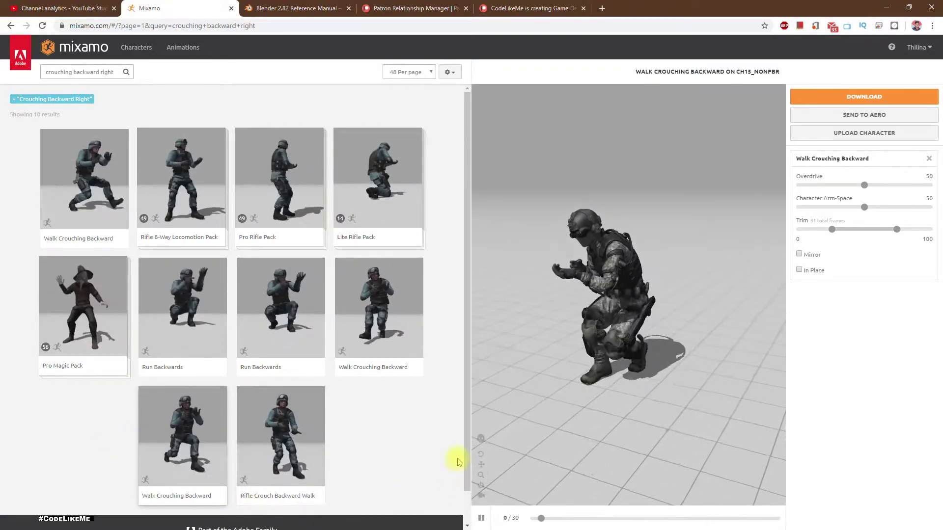
left_click(374, 304)
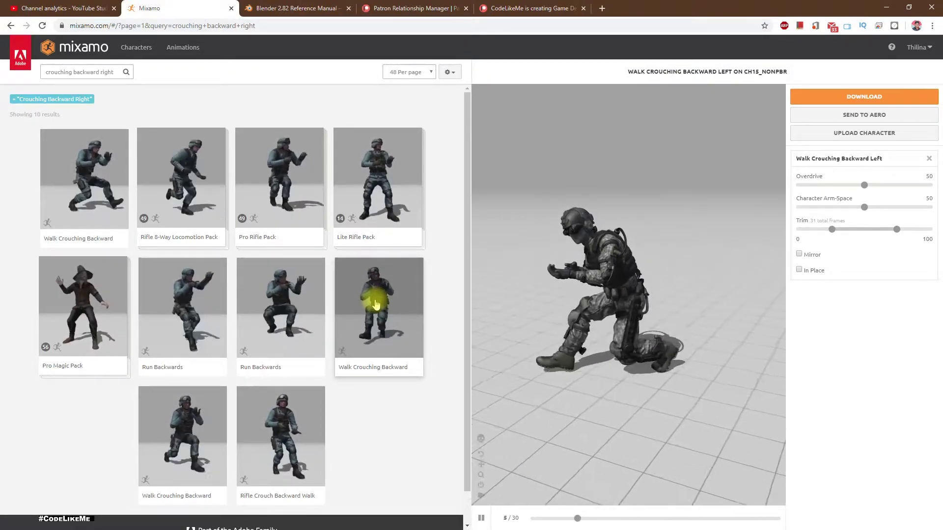
left_click(100, 208)
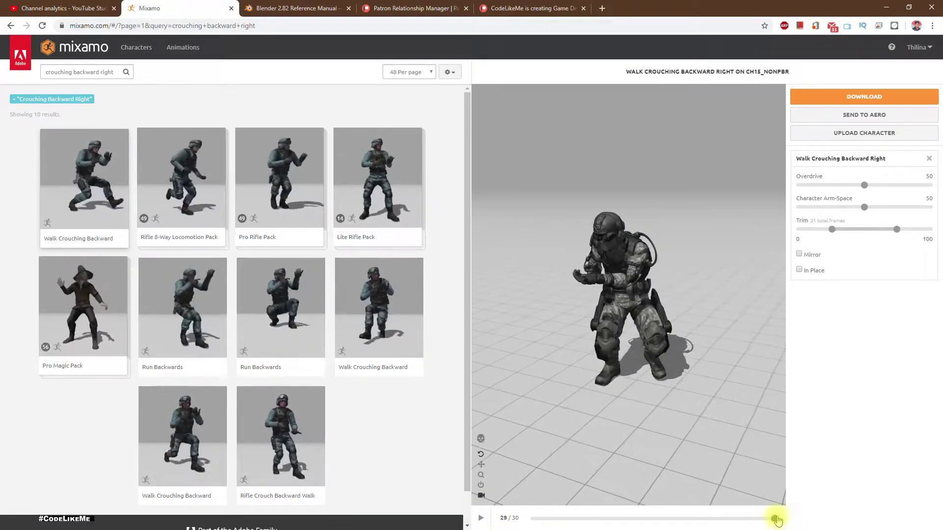
View the Walk Crouching Backward Right animation from the other side, play it and pause to examine the leg motion
left_click_drag(593, 355, 653, 344)
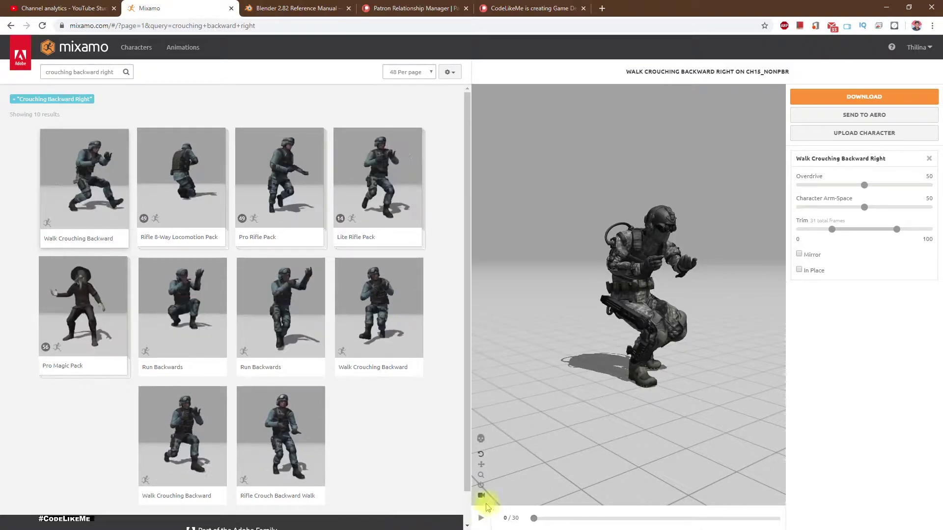
left_click(482, 519)
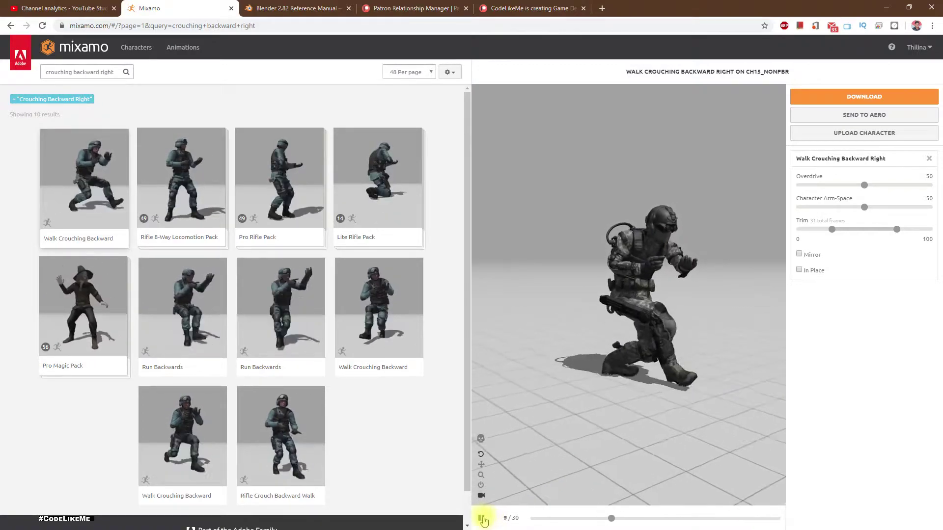
left_click(482, 518)
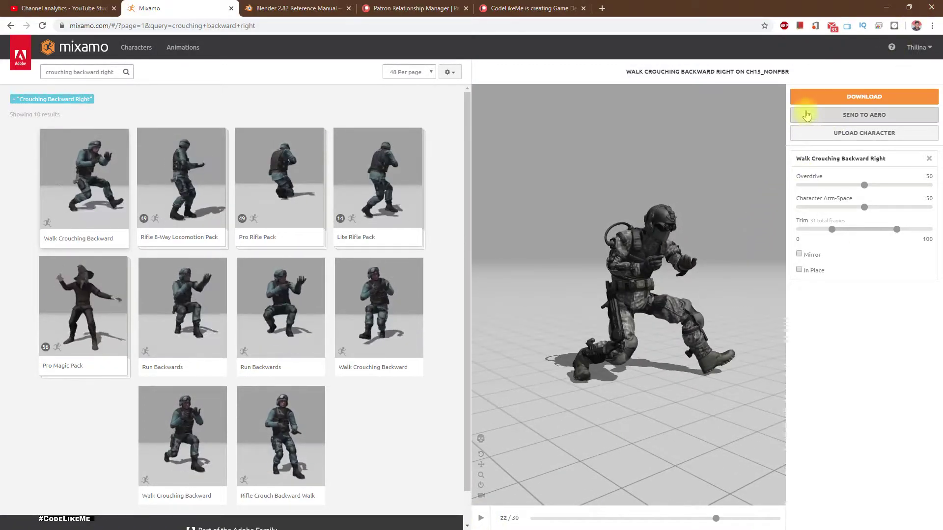
Download the Walk Crouching Backward Right animation as FBX at 30 frames per second, without skin and with no keyframe reduction
left_click(815, 102)
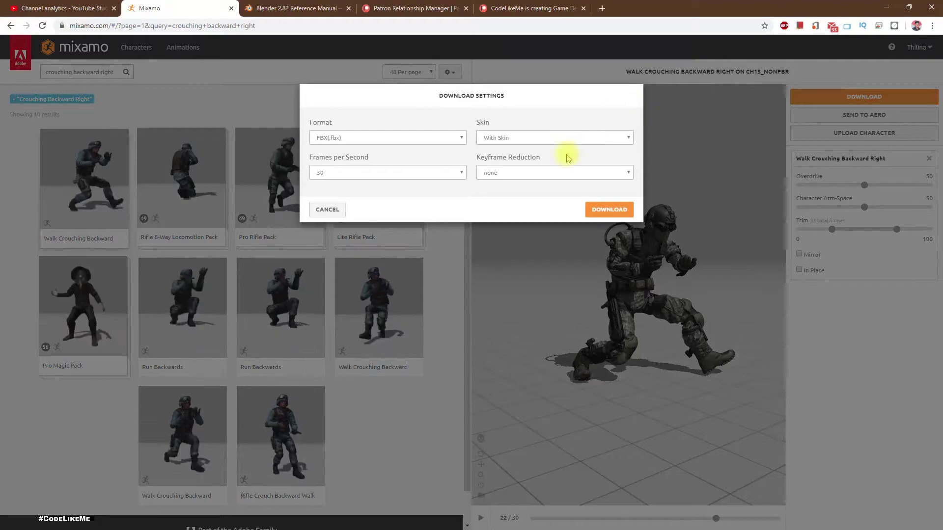
left_click(515, 138)
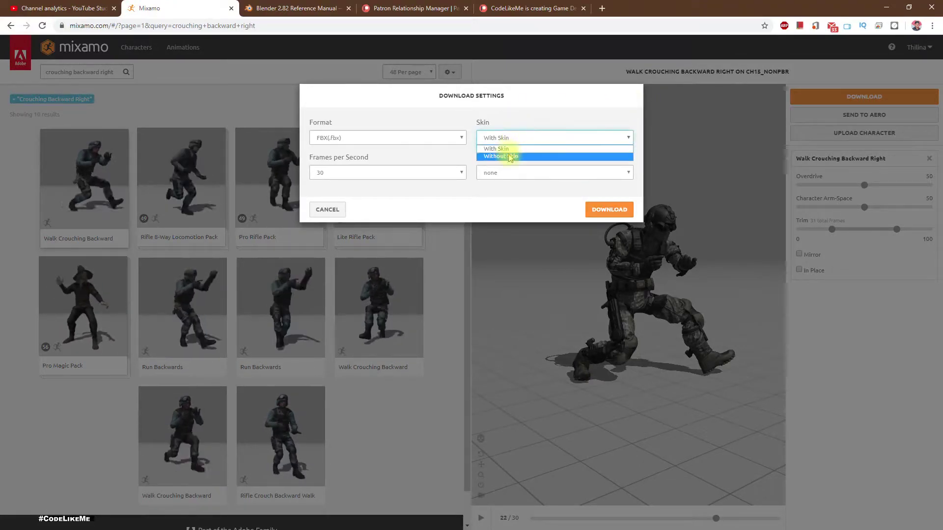
left_click(513, 157)
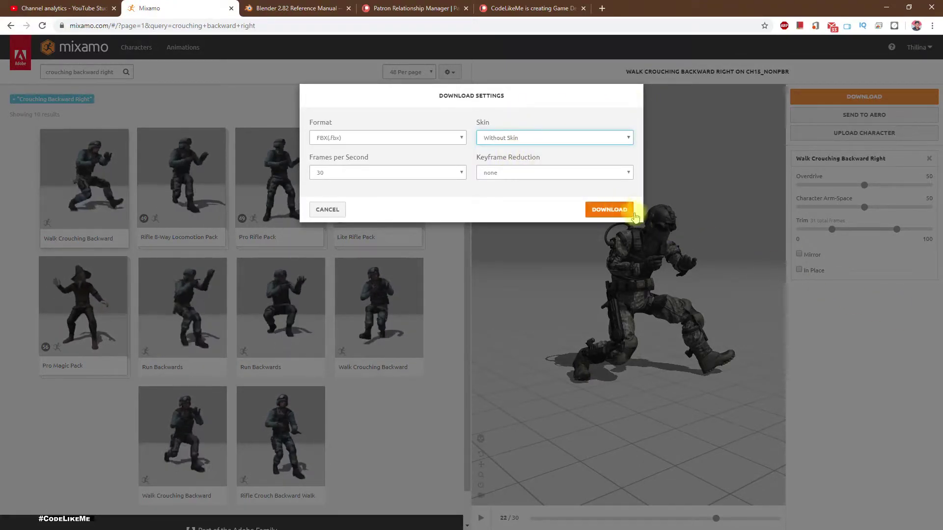
left_click(608, 210)
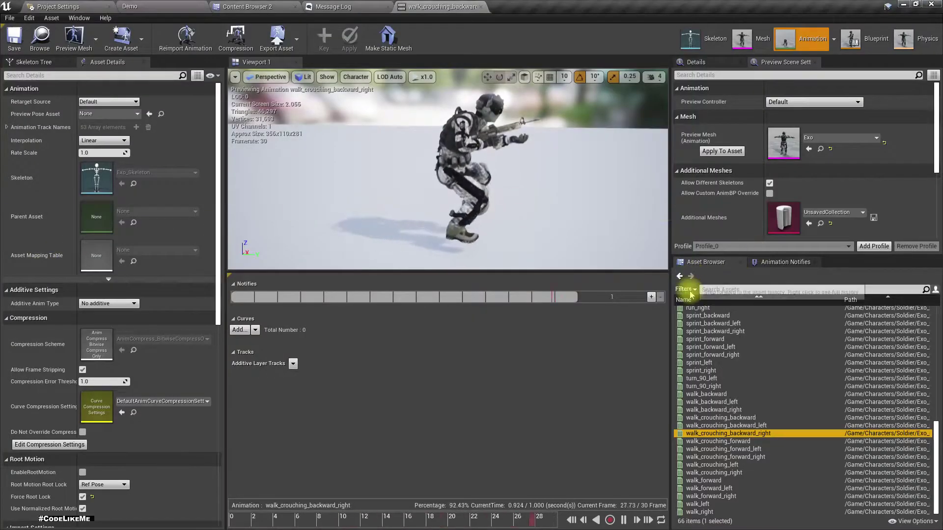
In Unreal Editor, select walk_crouching_backward_right in the 8_way_locomotion folder and clear the "crouch" search filter
mouse_move(785, 434)
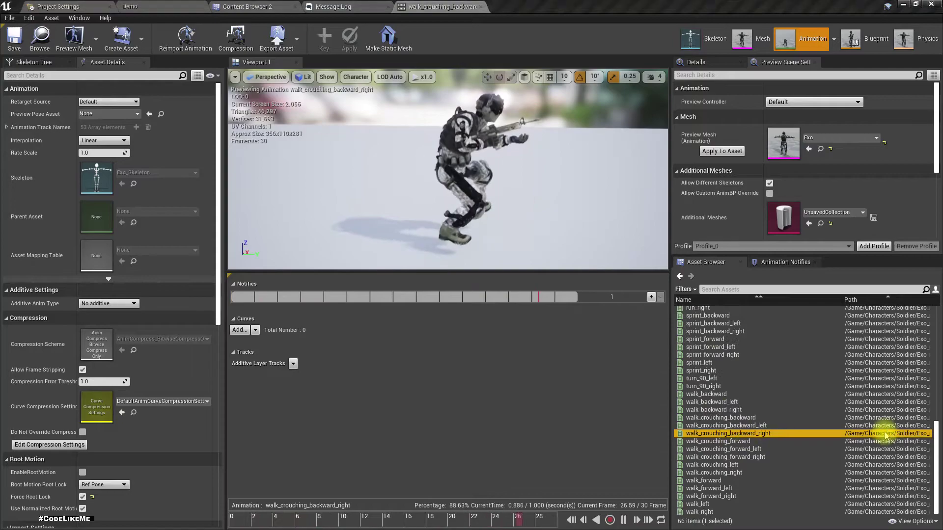
left_click(219, 6)
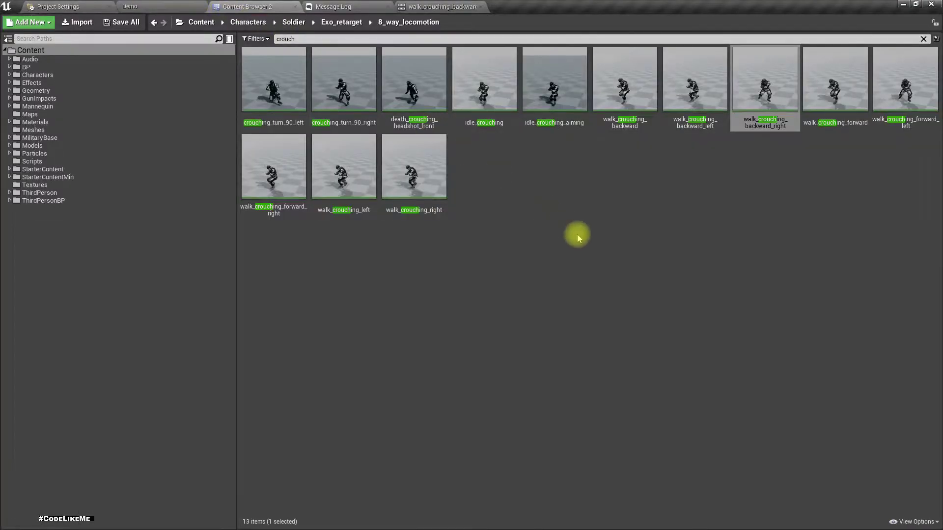
left_click(772, 80)
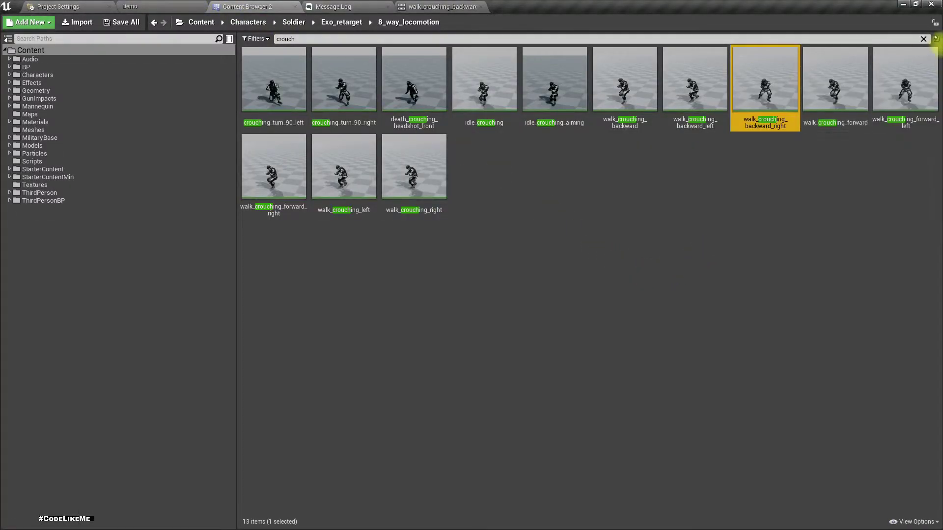
left_click(924, 40)
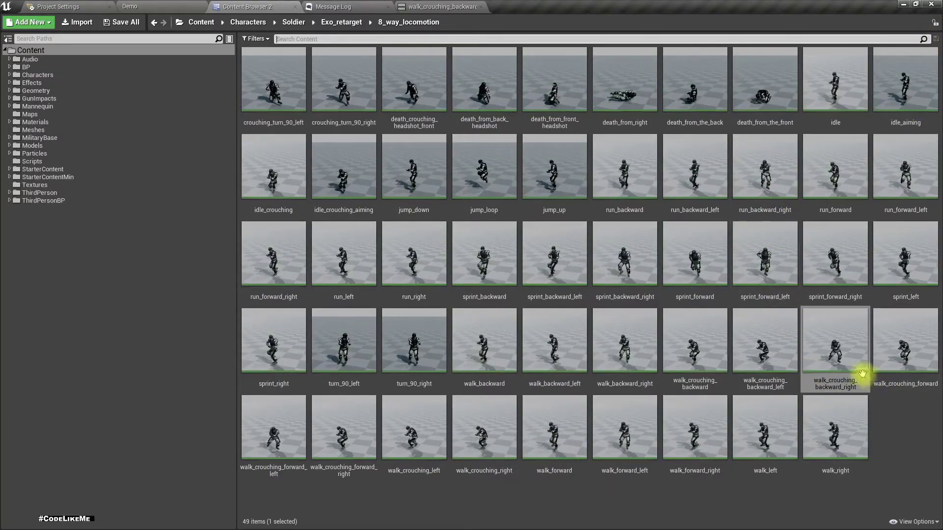
Import walk crouching backward right.fbx from the RootAdded folder into 8_way_locomotion, over the existing animation
key("alt+Tab")
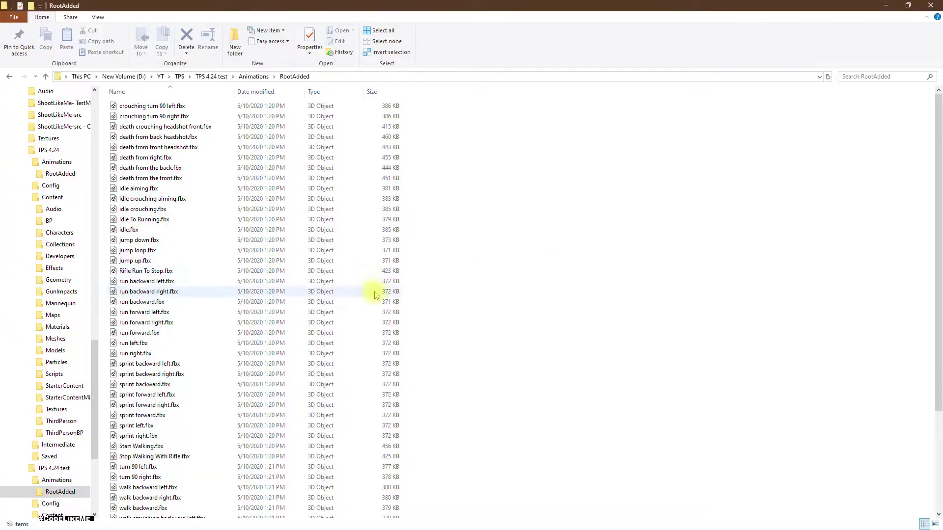
scroll(414, 303, "down", 5)
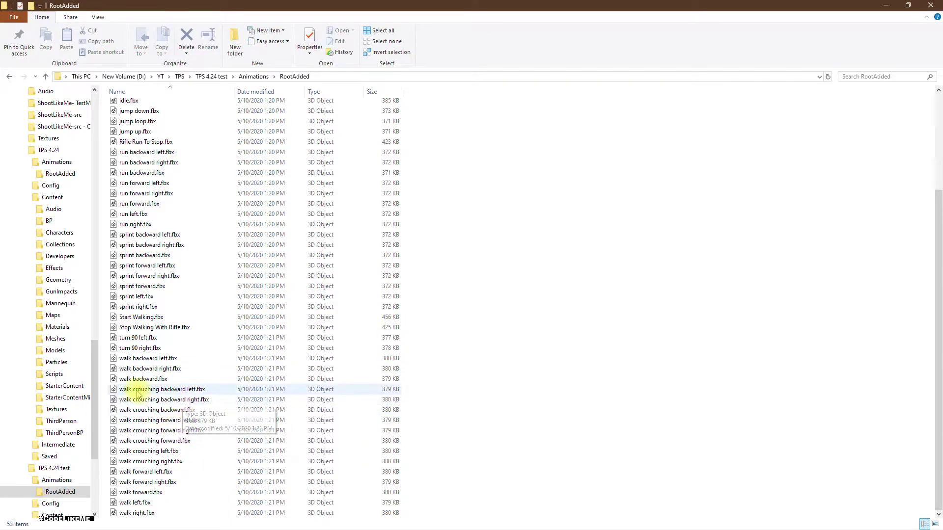
left_click_drag(137, 393, 651, 399)
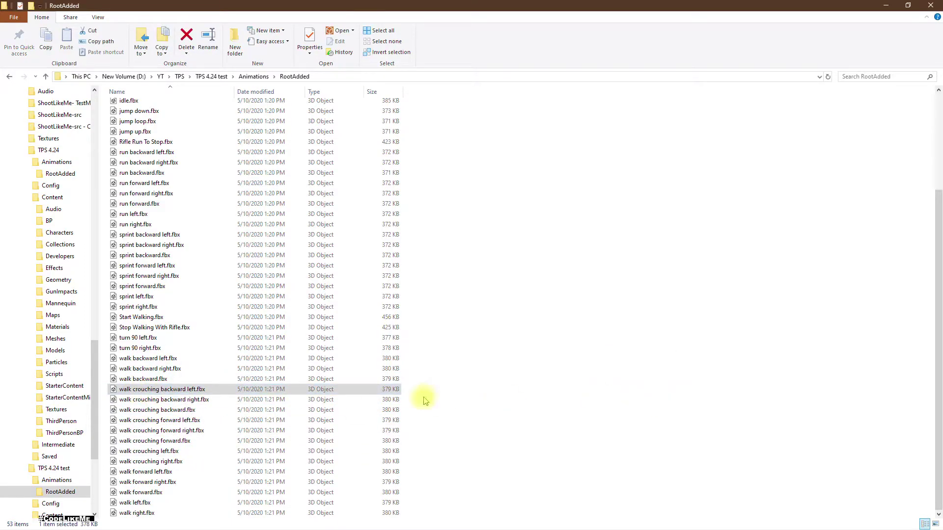
left_click_drag(175, 402, 621, 391)
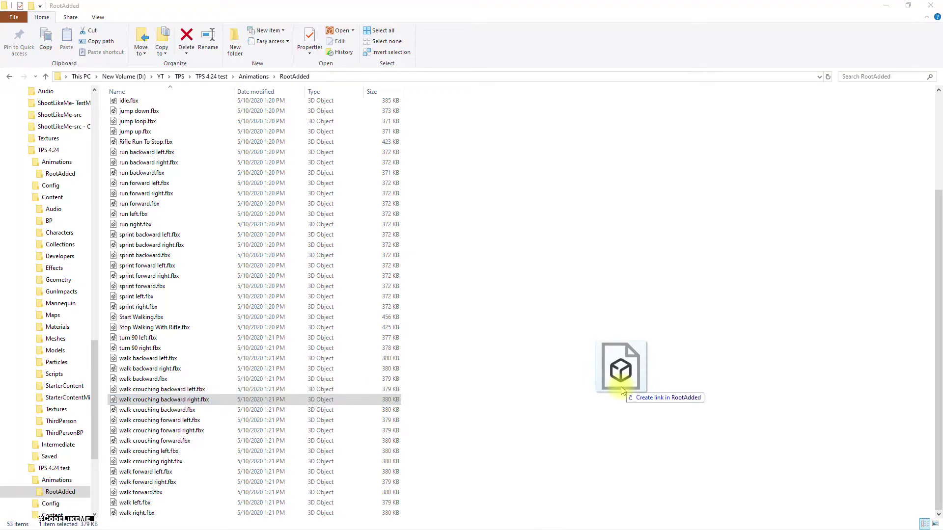
key("alt+Tab")
left_click_drag(621, 389, 598, 365)
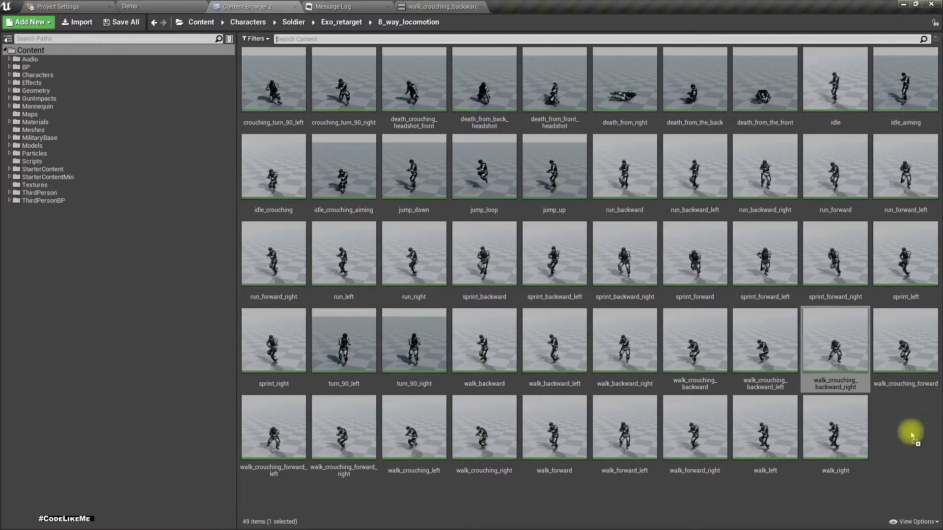
left_click_drag(910, 431, 910, 431)
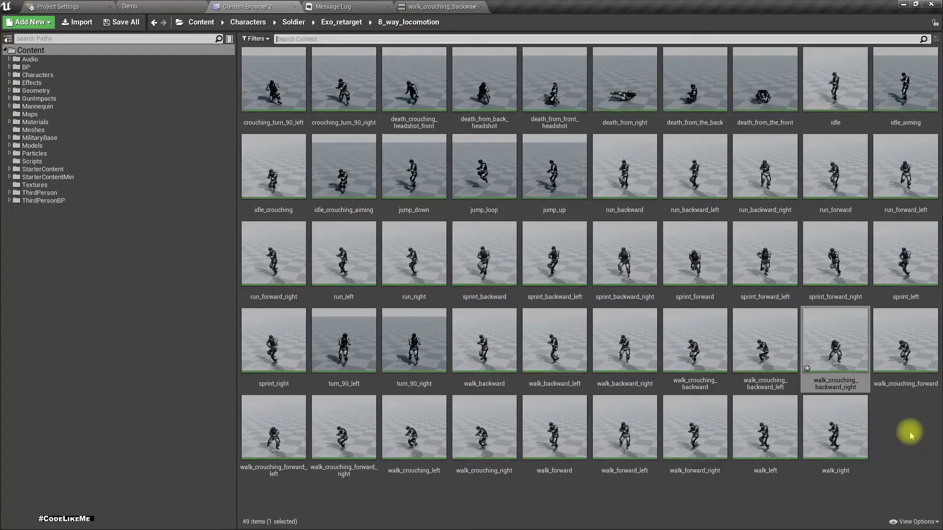
Open the reimported walk_crouching_backward_right animation, scrub through its frames and resume playback to check the leg motion
double_click(833, 349)
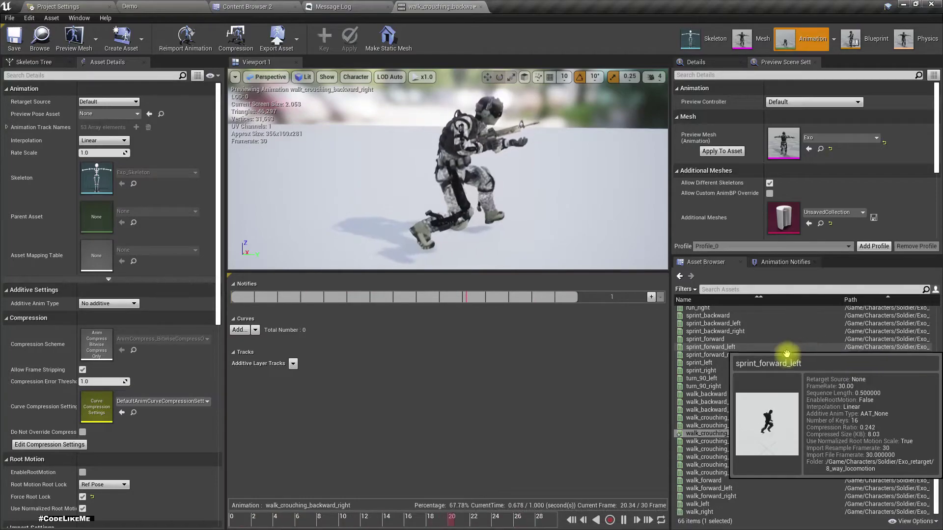
left_click(304, 520)
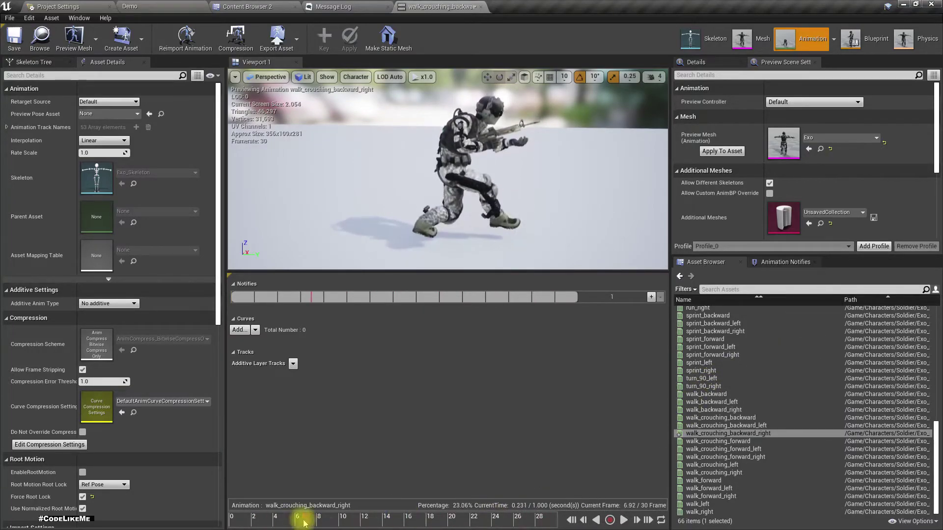
left_click_drag(304, 523, 761, 525)
left_click(624, 520)
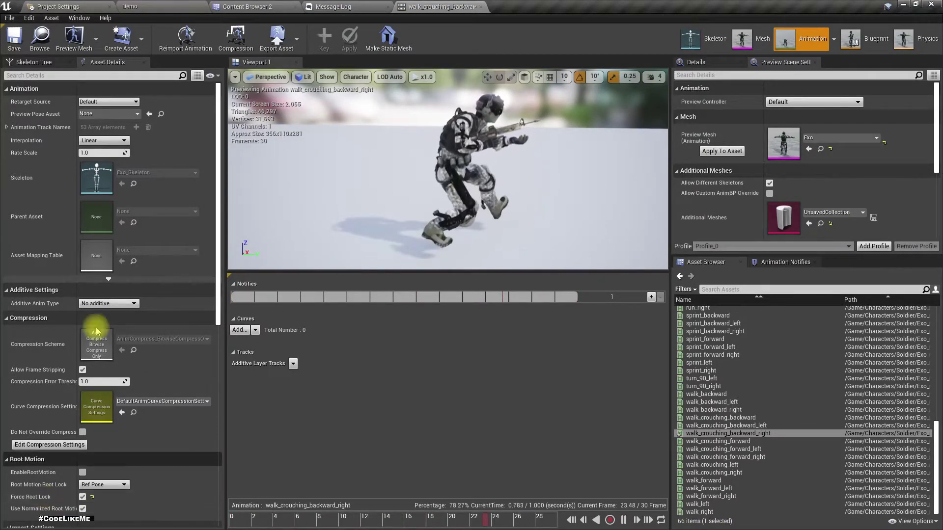
Play the Demo level full screen and walk the crouching soldier backward right and in other directions to check the animations
left_click(154, 6)
right_click_drag(418, 215, 433, 218)
key("F11")
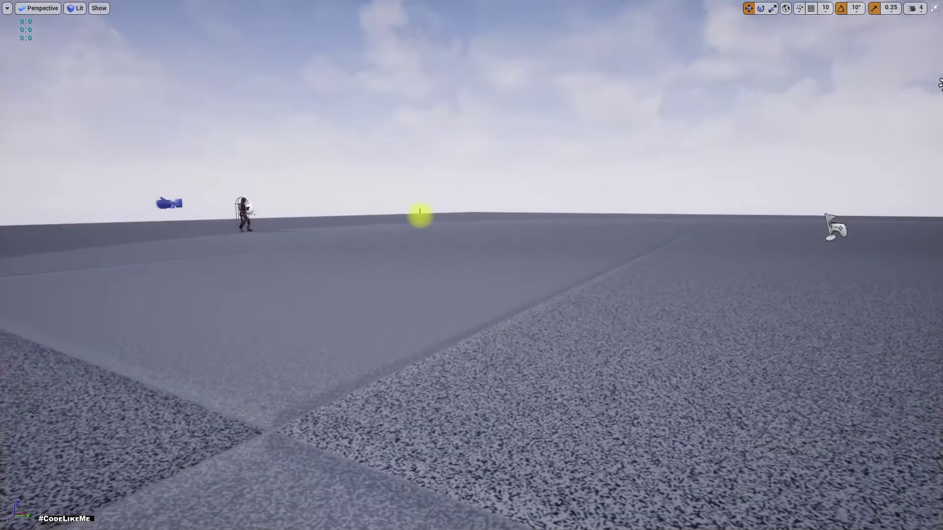
key("alt+p")
key("w")
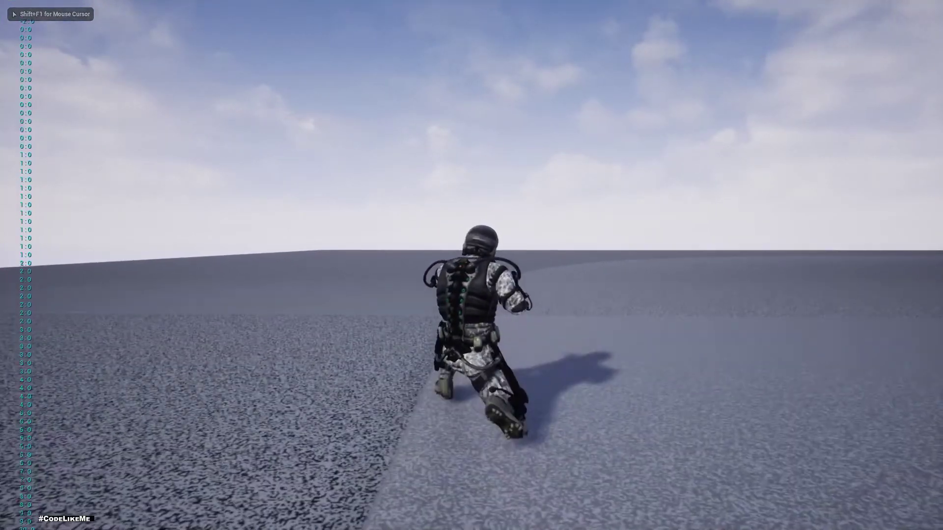
key("s")
key("d")
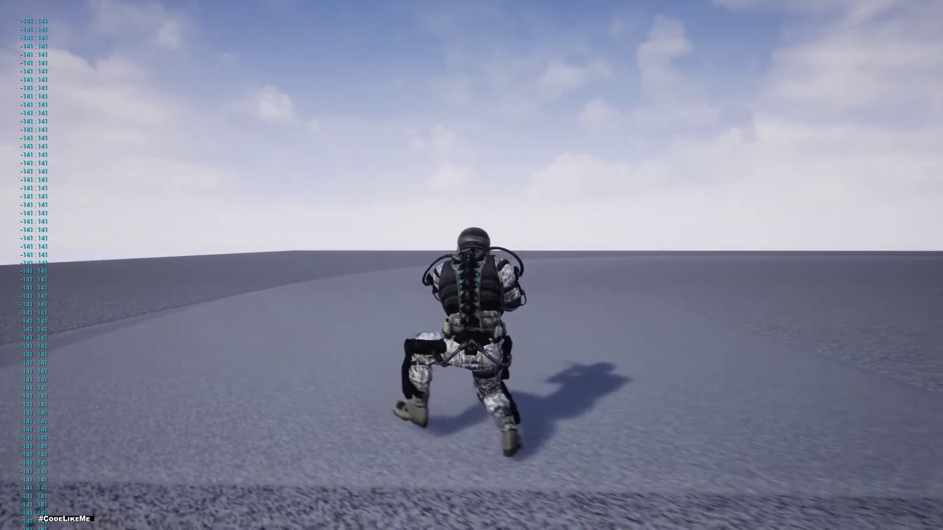
key("d")
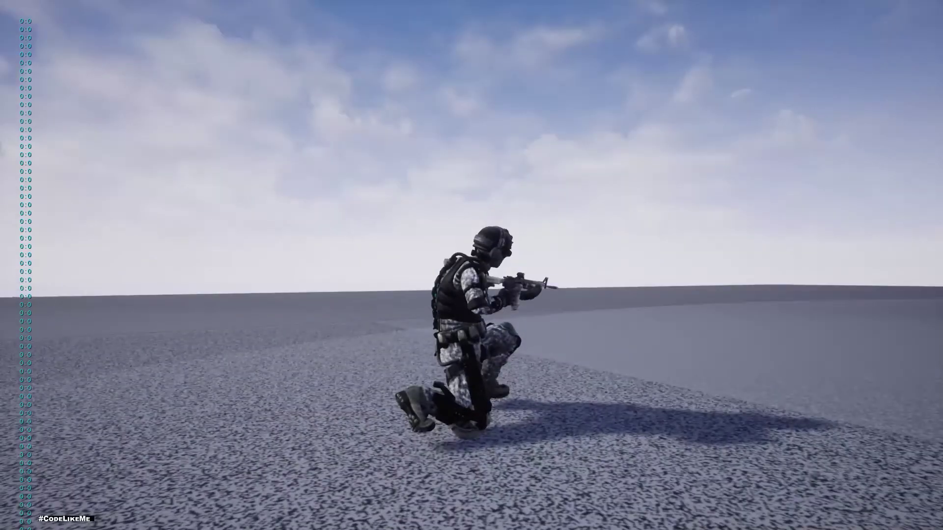
key("w")
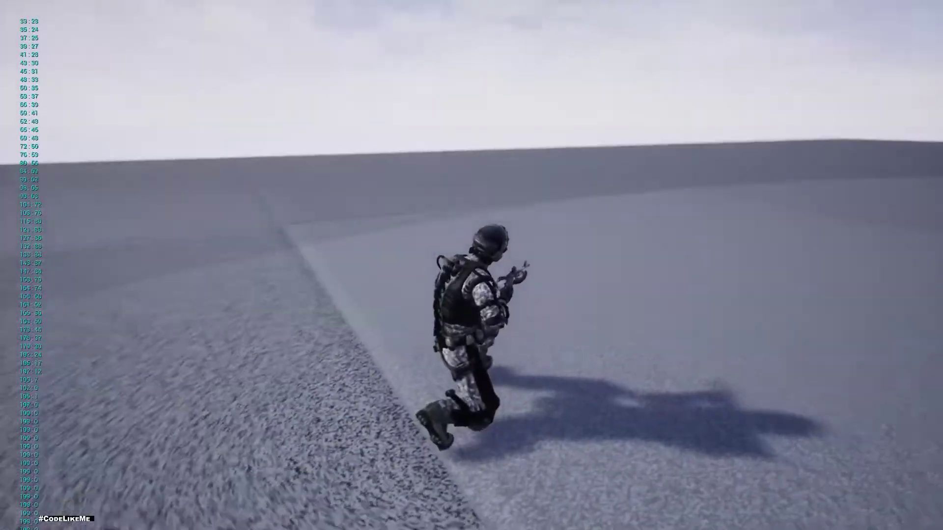
key("w")
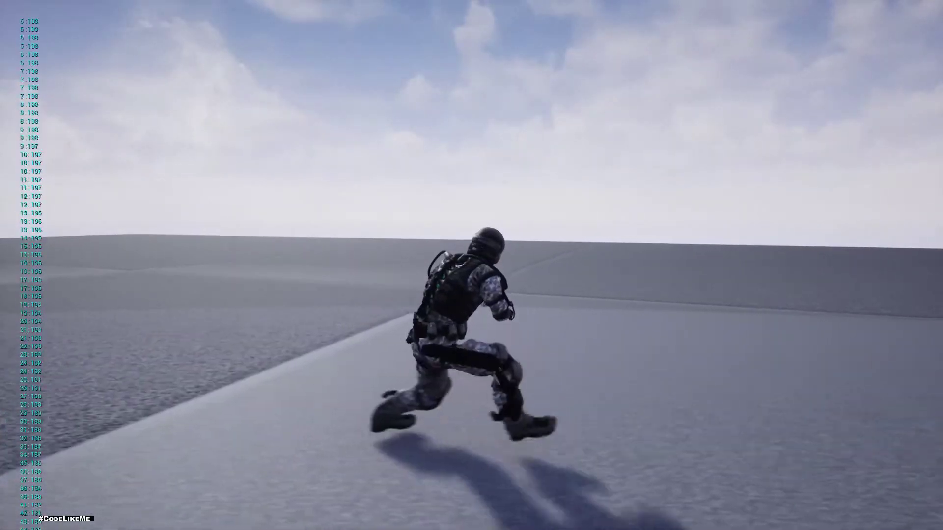